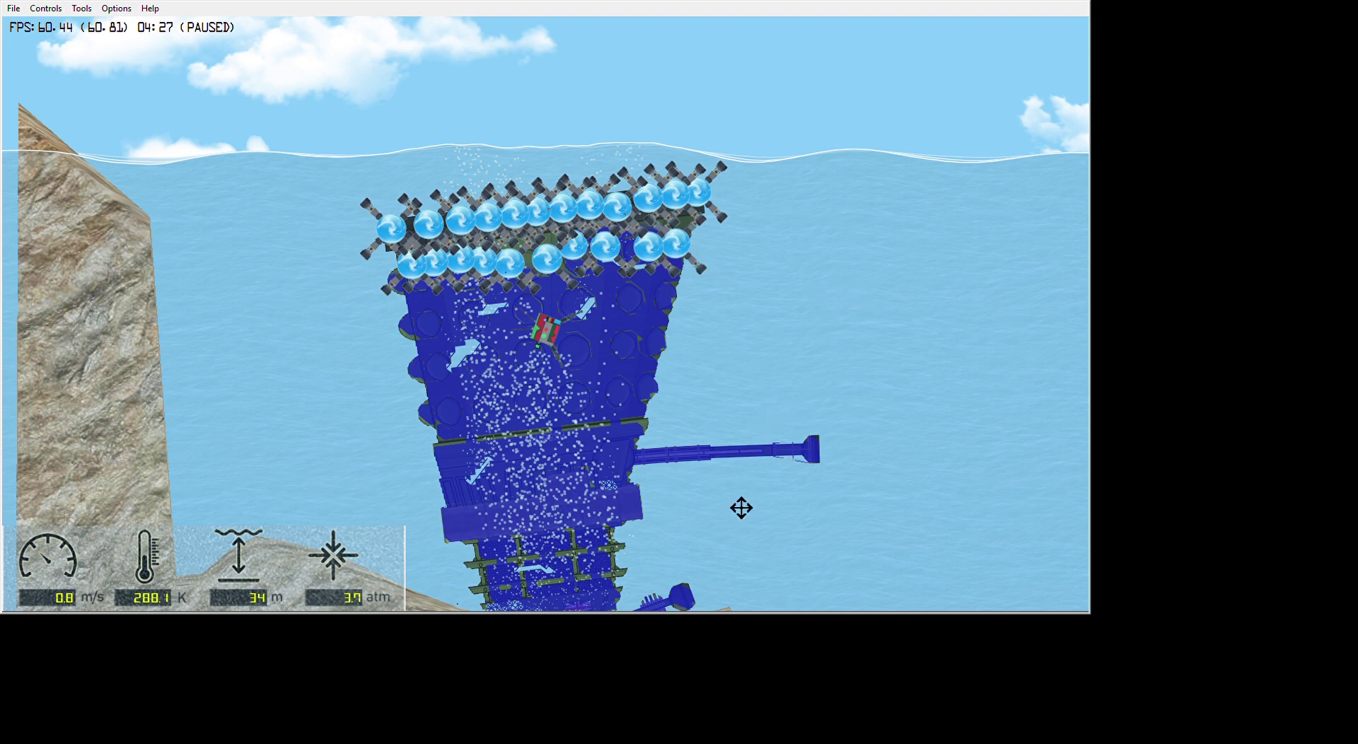
# Pan down to the seabed, then back up to the bomb-covered structure
pyautogui.moveTo(741, 508); pyautogui.dragTo(616, 230)
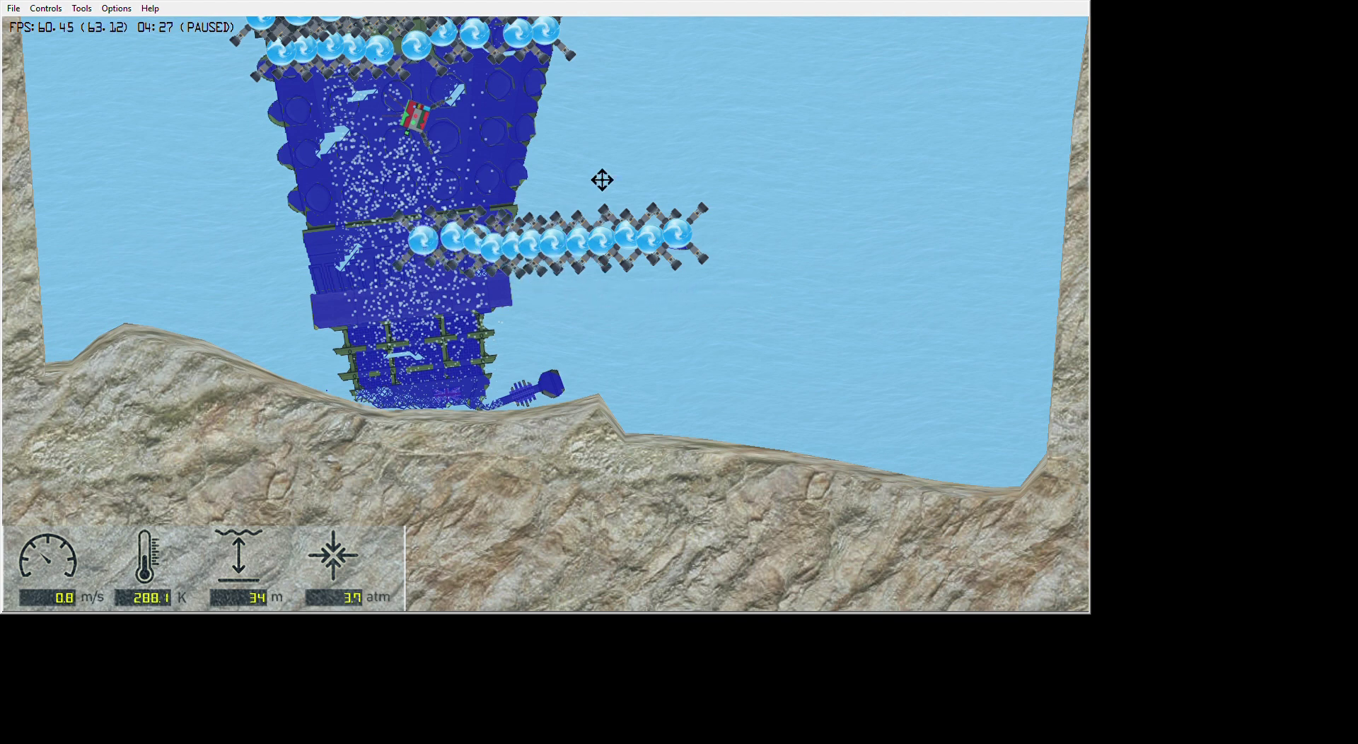
pyautogui.moveTo(601, 180); pyautogui.dragTo(583, 246)
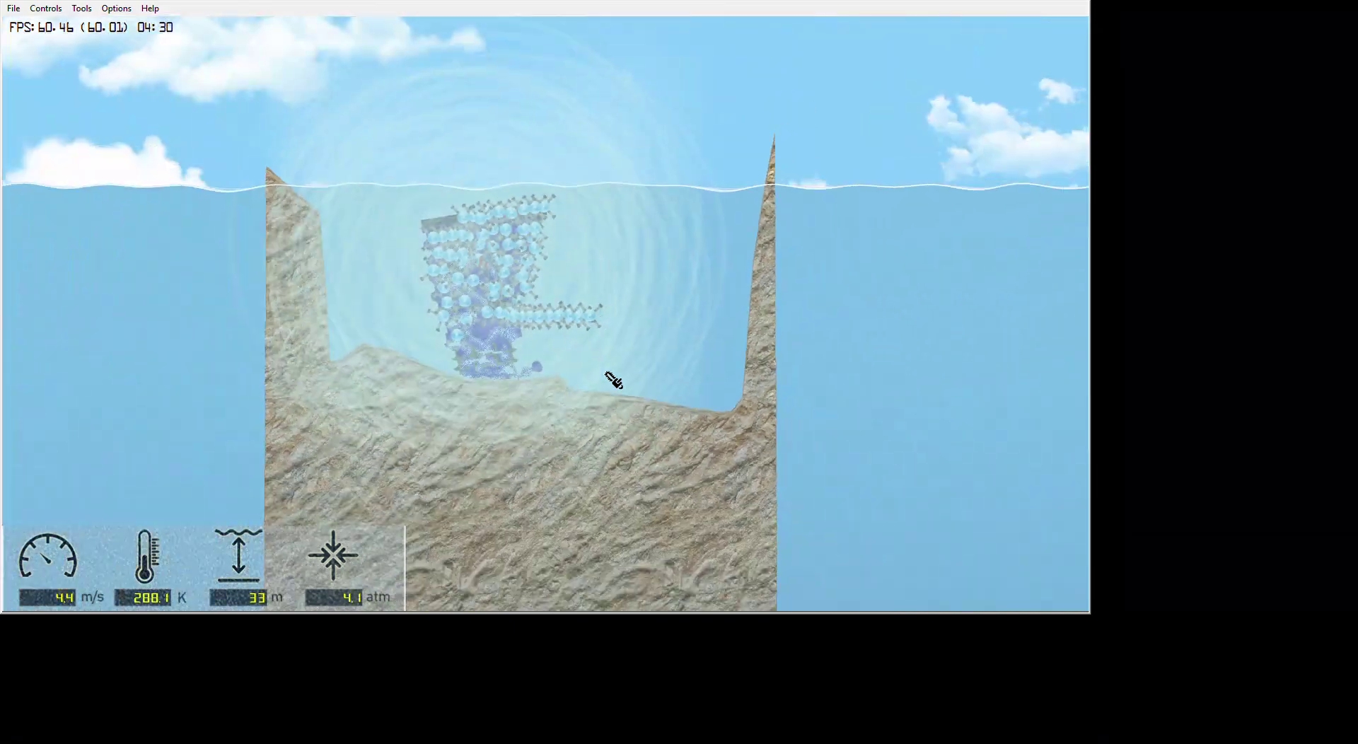
pyautogui.scroll(2, 613, 379)
pyautogui.scroll(2, 615, 379)
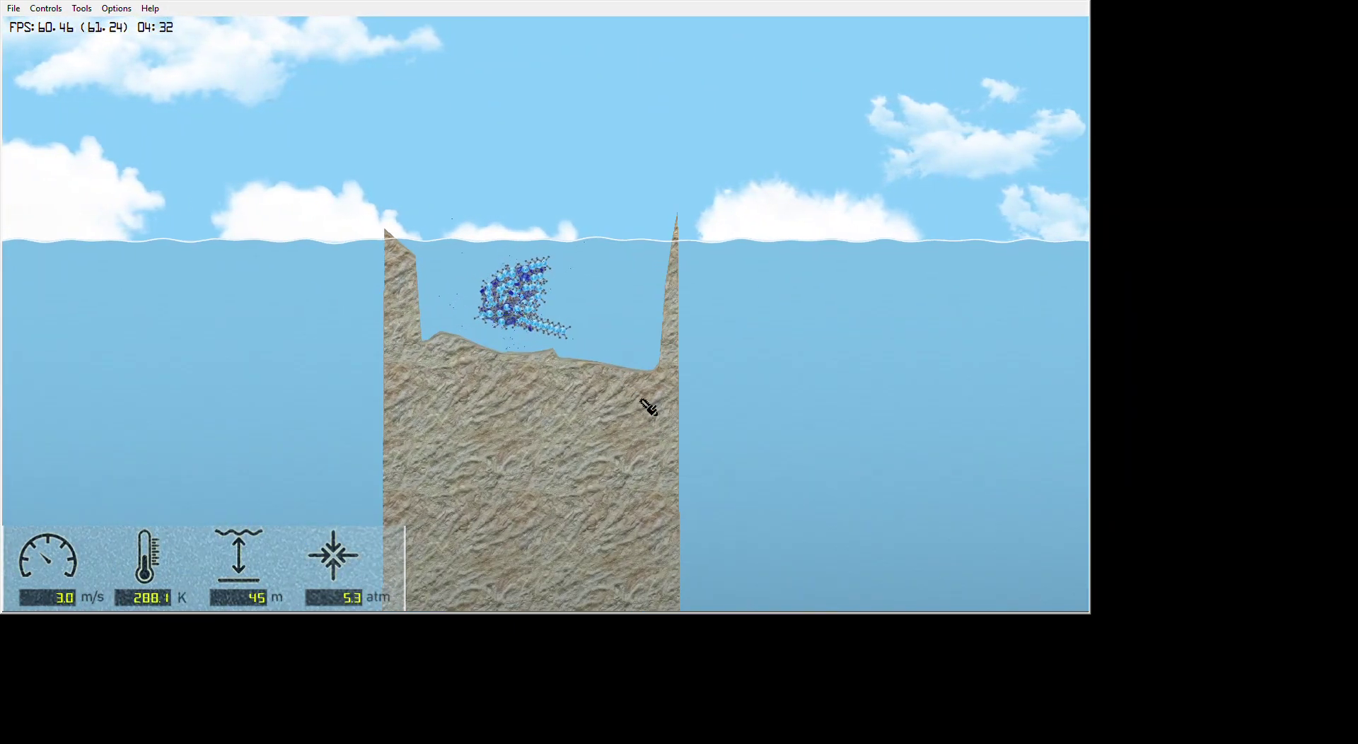
# Detonate the antimatter bombs on the structure and pan after the debris rising above the sea
pyautogui.click(495, 348)
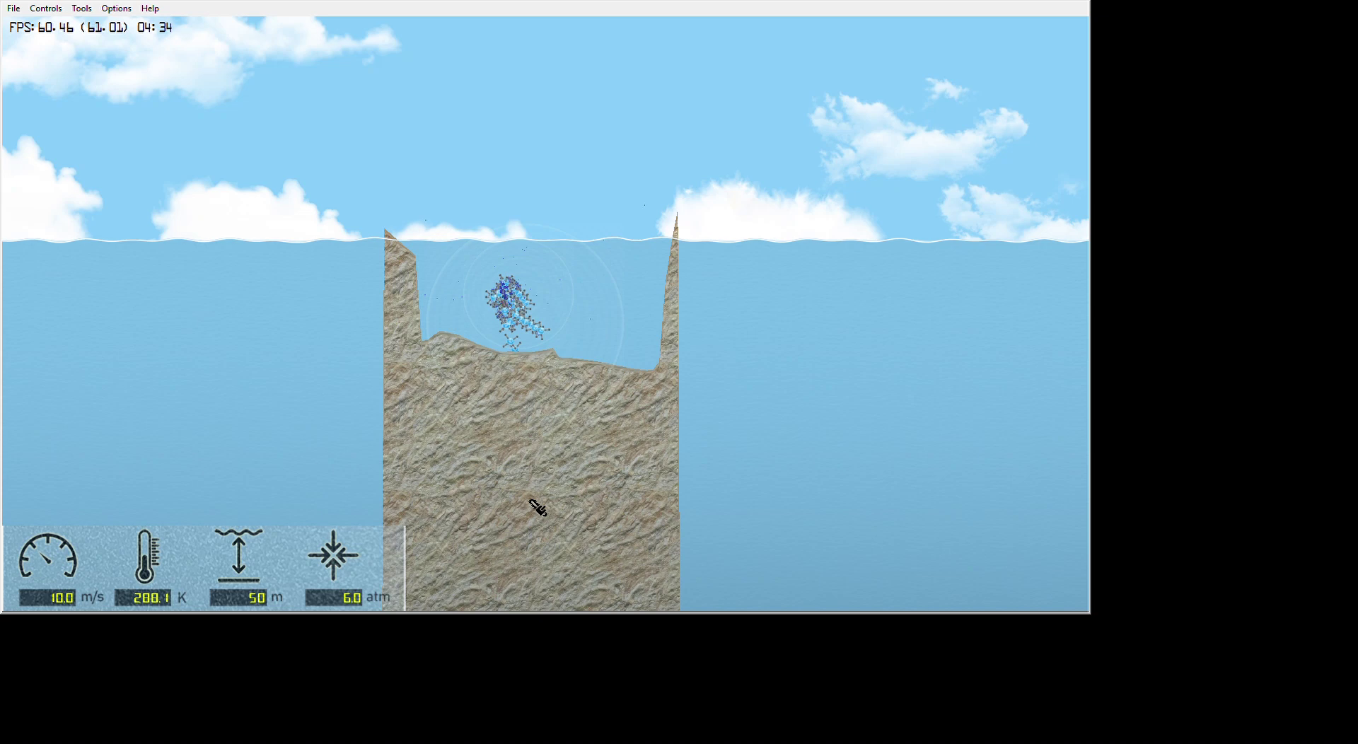
pyautogui.scroll(-3, 606, 412)
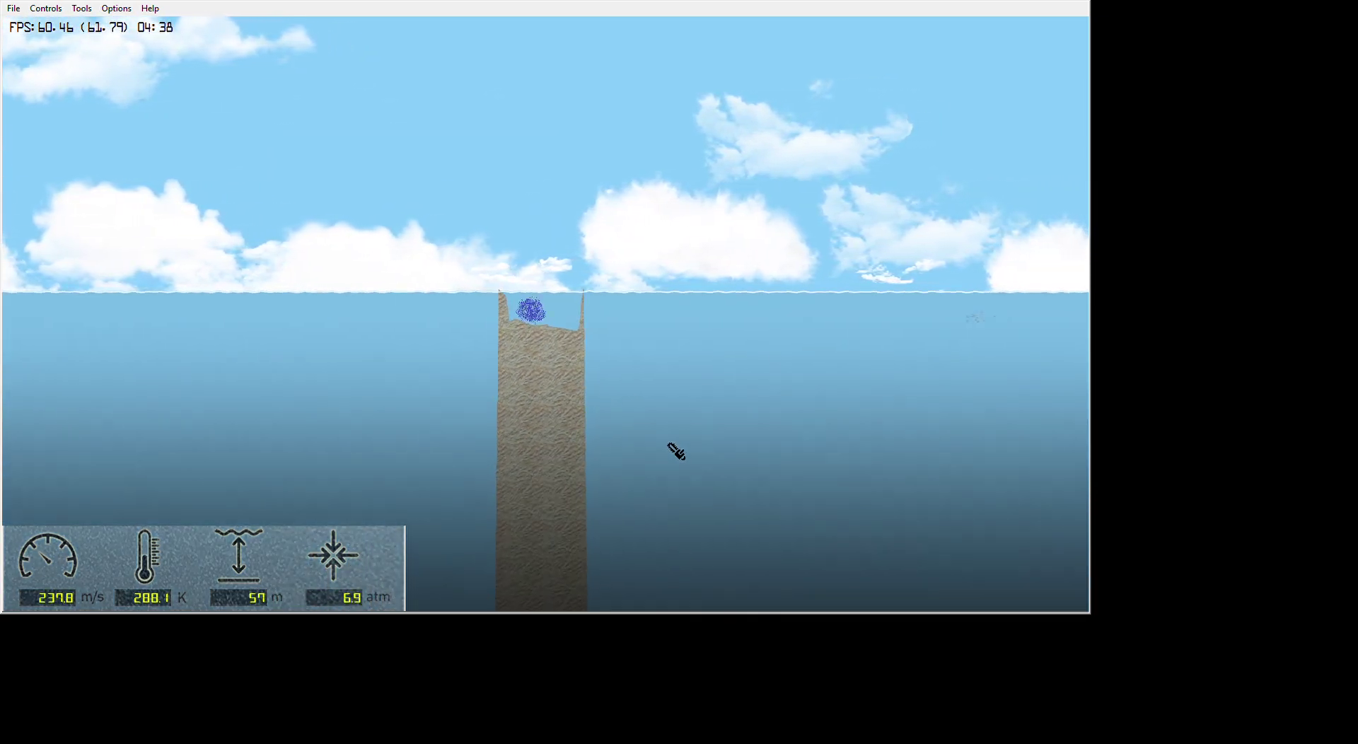
pyautogui.scroll(-2, 676, 451)
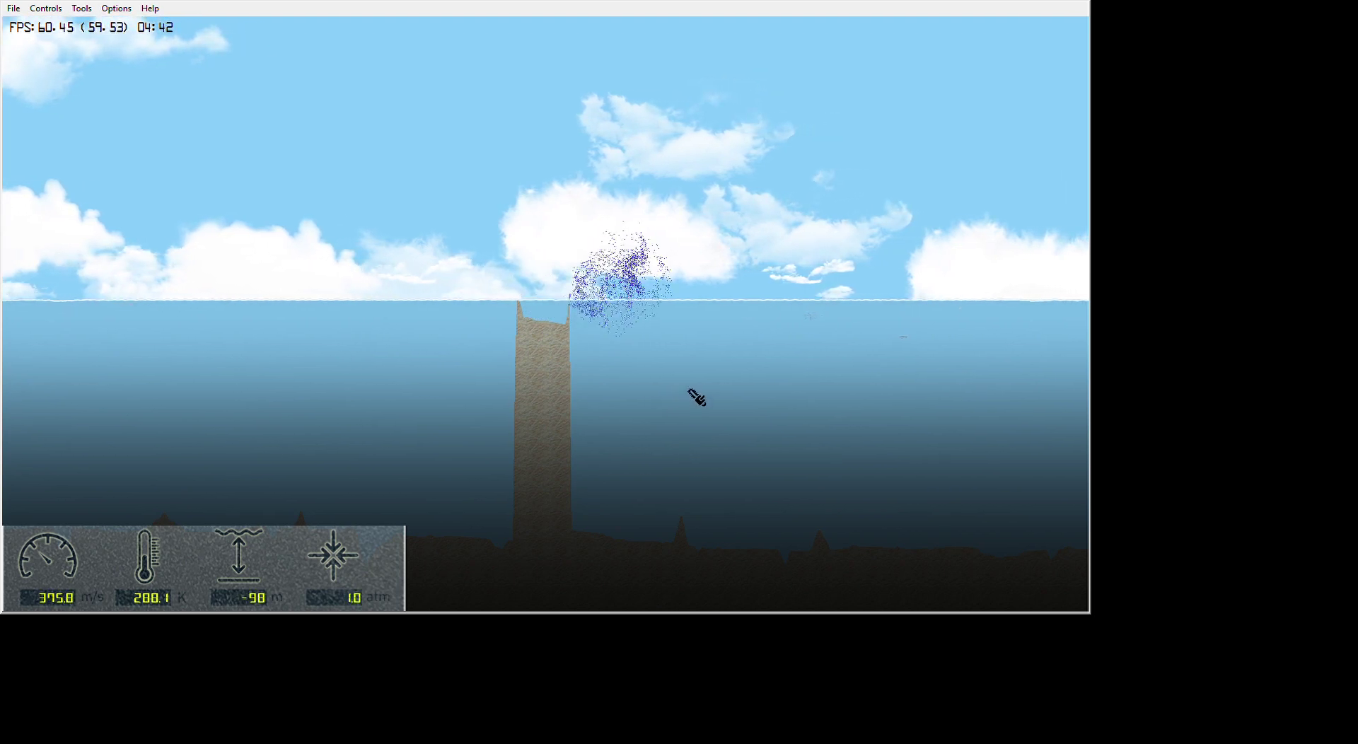
pyautogui.moveTo(696, 397); pyautogui.dragTo(392, 351)
pyautogui.moveTo(584, 367)
pyautogui.mouseDown()
pyautogui.moveTo(536, 435)
pyautogui.moveTo(485, 464)
pyautogui.mouseUp()
pyautogui.scroll(-1, 538, 437)
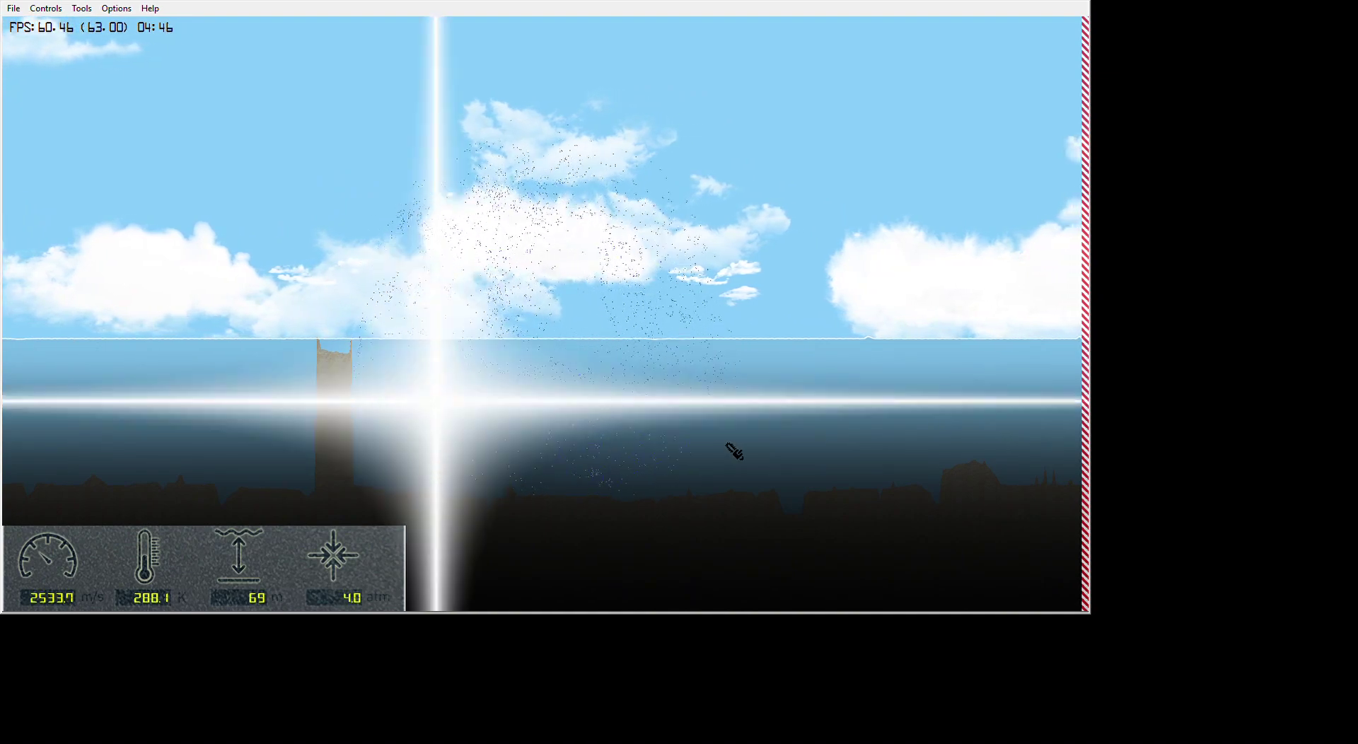
# Pan the view upward to follow the probe climbing after the blast
pyautogui.moveTo(733, 448)
pyautogui.mouseDown()
pyautogui.moveTo(725, 481)
pyautogui.moveTo(651, 541)
pyautogui.moveTo(719, 559)
pyautogui.moveTo(1043, 551)
pyautogui.moveTo(979, 515)
pyautogui.moveTo(456, 509)
pyautogui.mouseUp()
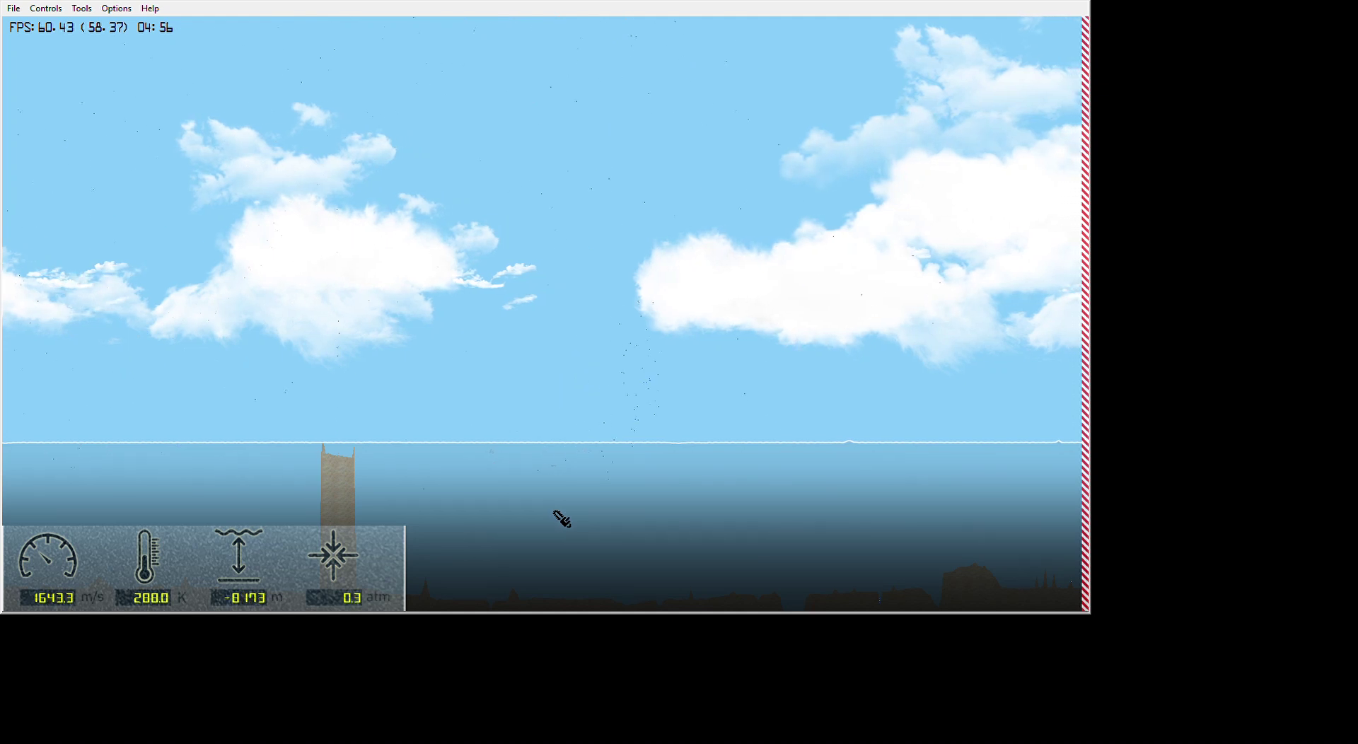
pyautogui.scroll(2, 353, 602)
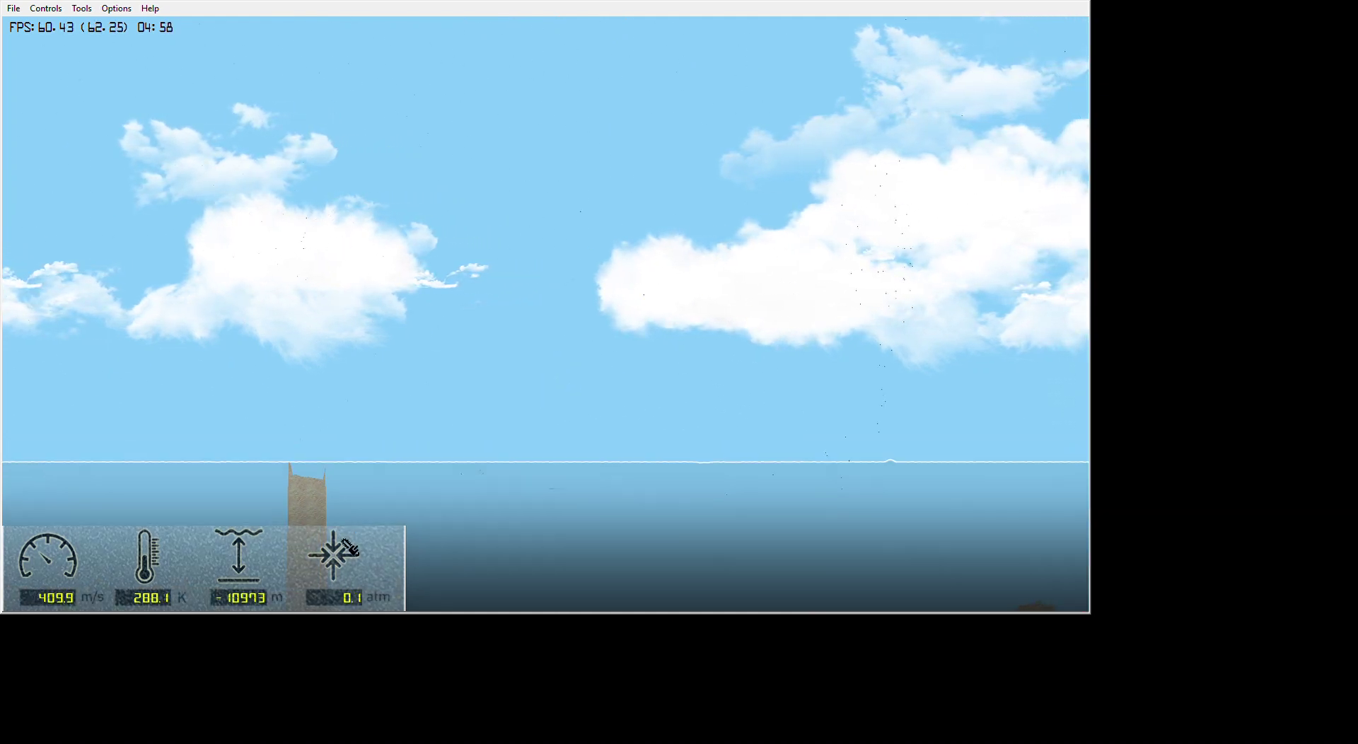
pyautogui.scroll(-2, 353, 602)
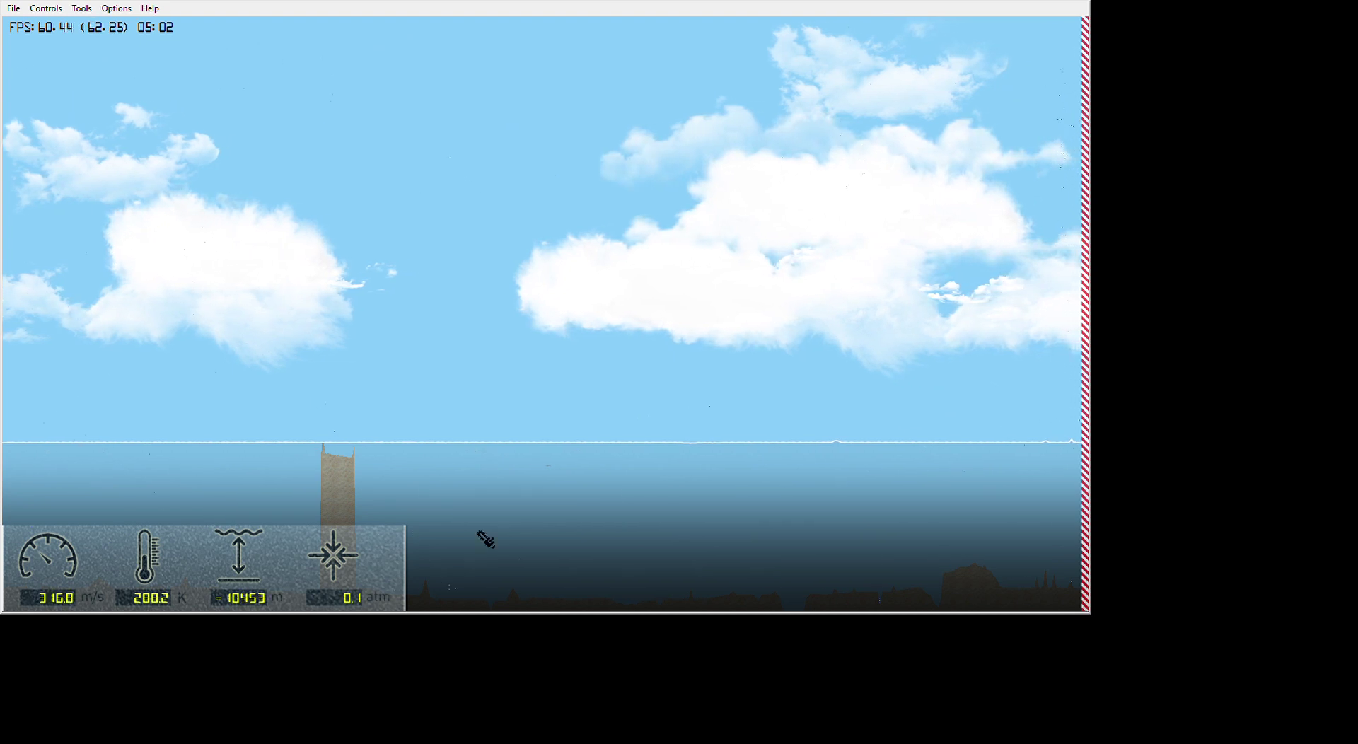
pyautogui.scroll(2, 557, 279)
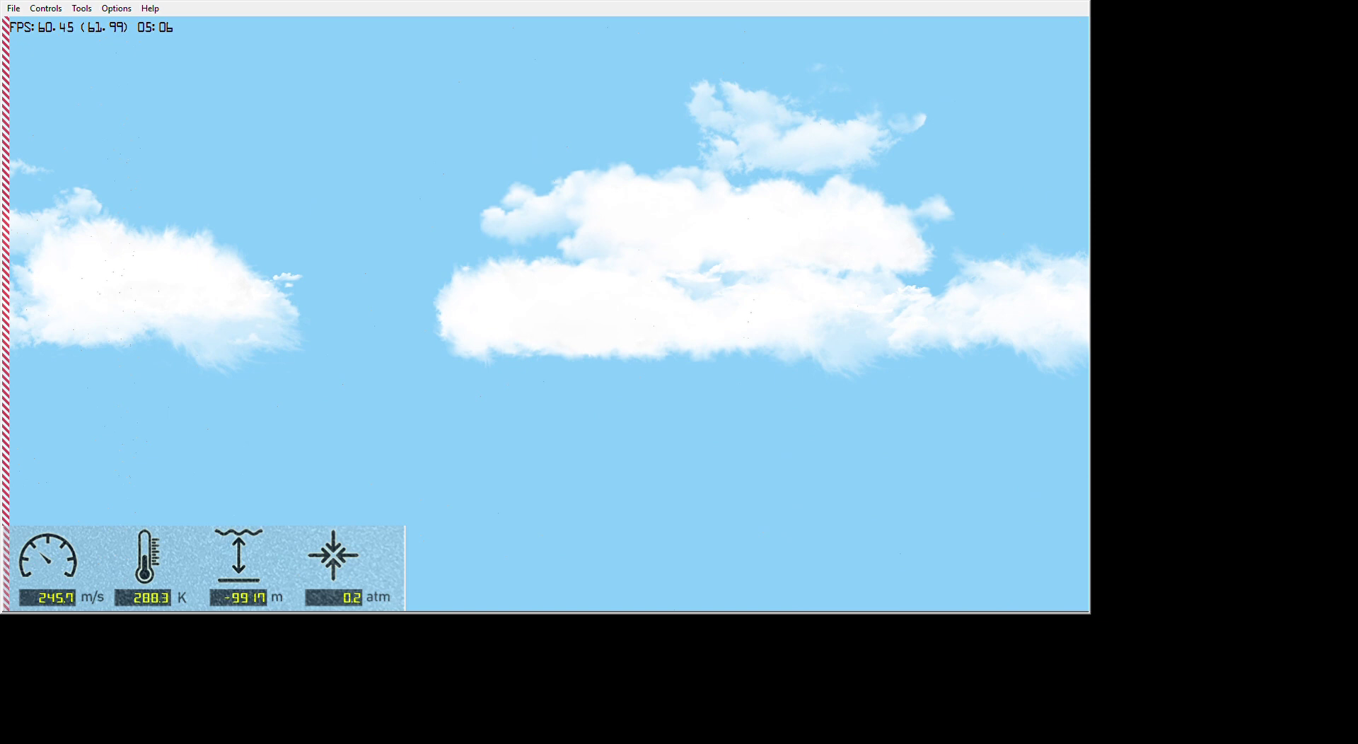
# Pan to the sea and rock tower, then follow the probe drifting across the sky
pyautogui.moveTo(537, 284)
pyautogui.mouseDown()
pyautogui.moveTo(616, 160)
pyautogui.moveTo(545, 204)
pyautogui.mouseUp()
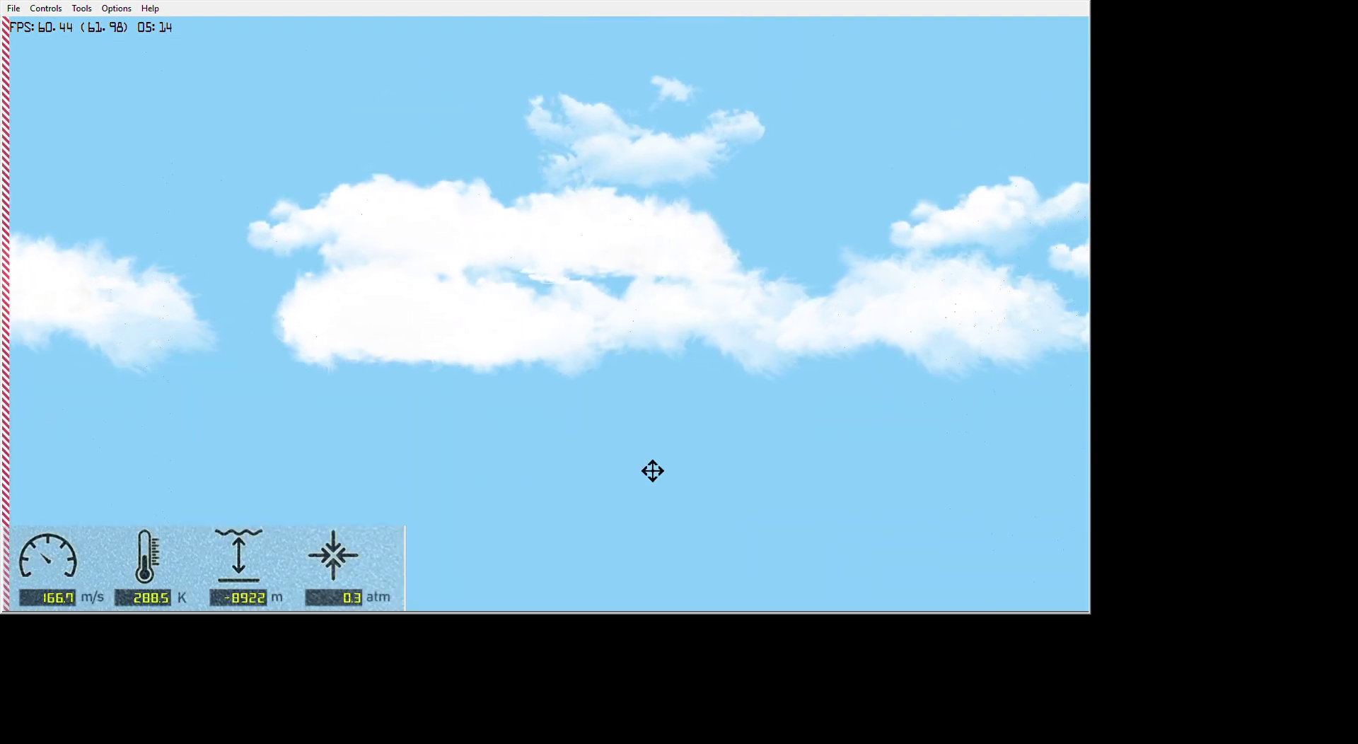
pyautogui.moveTo(677, 357); pyautogui.dragTo(512, 363)
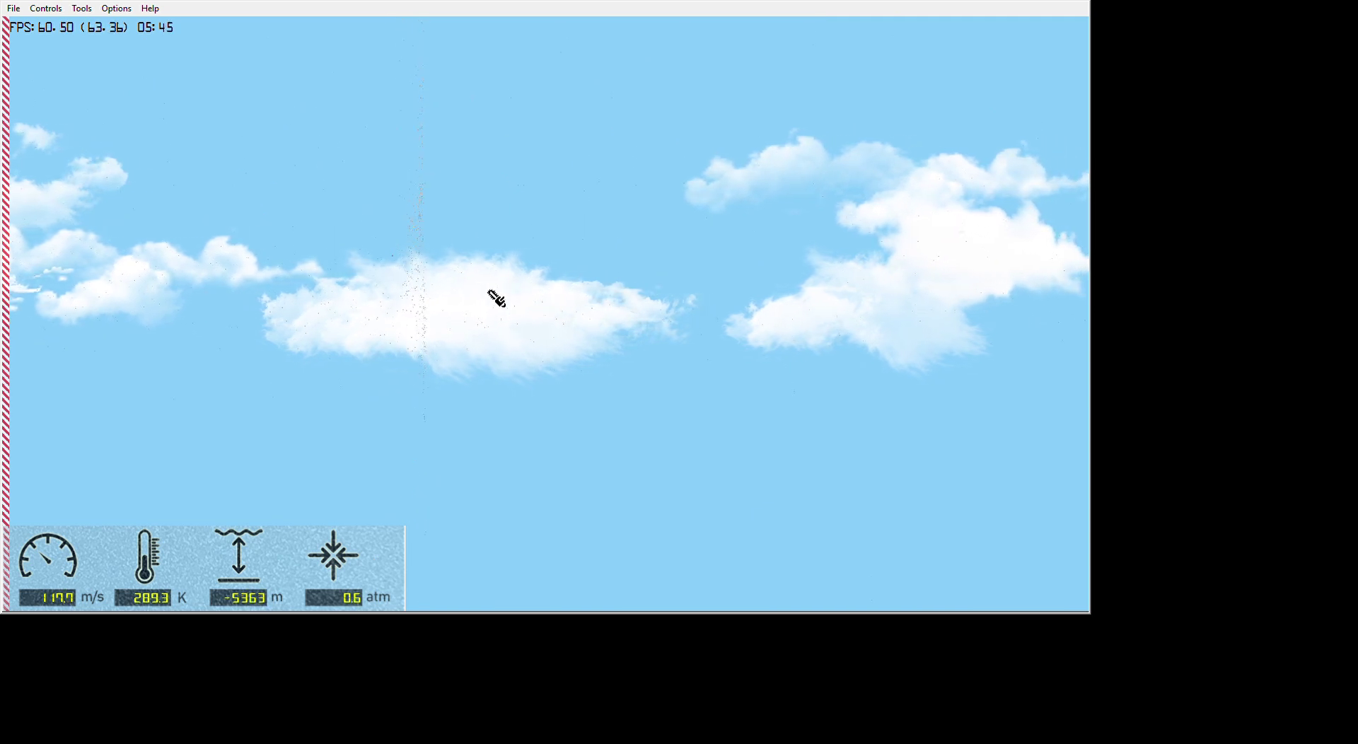
# Open the Tools menu and close it again without choosing a tool
pyautogui.click(80, 9)
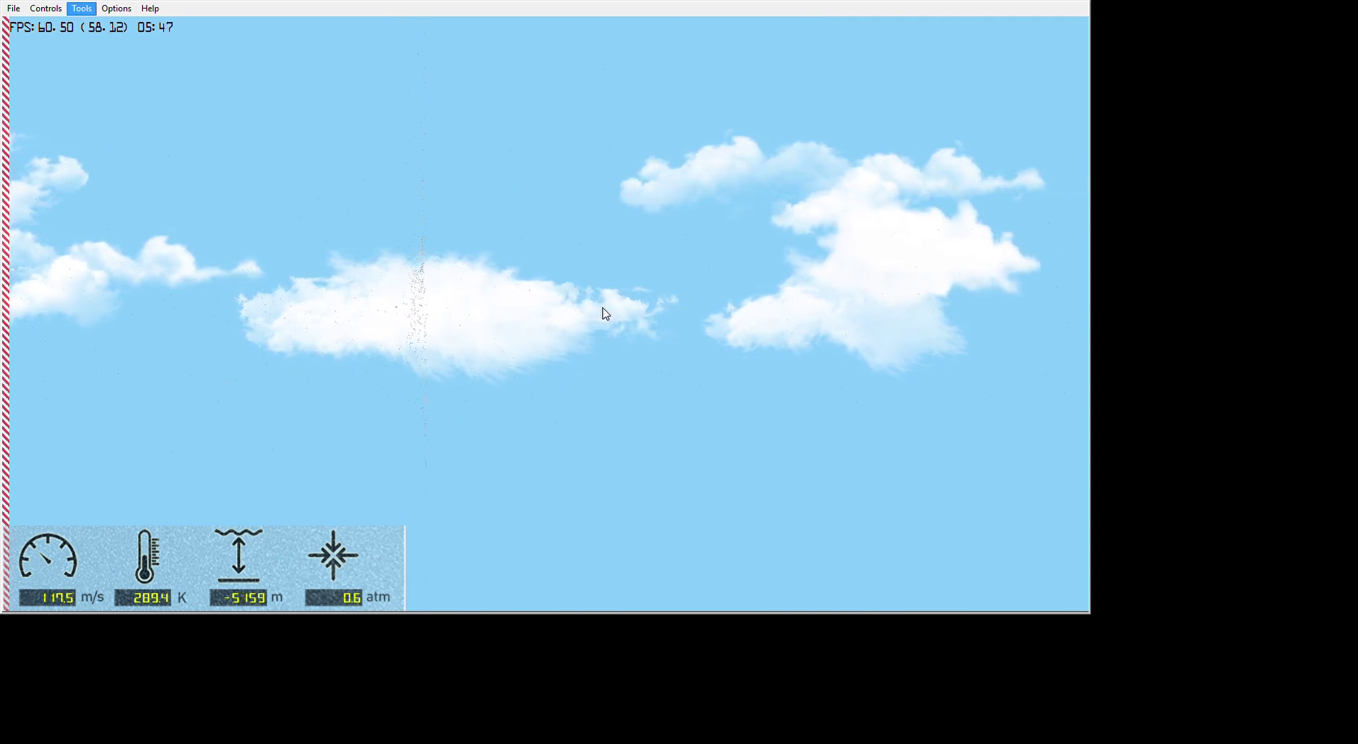
pyautogui.click(552, 391)
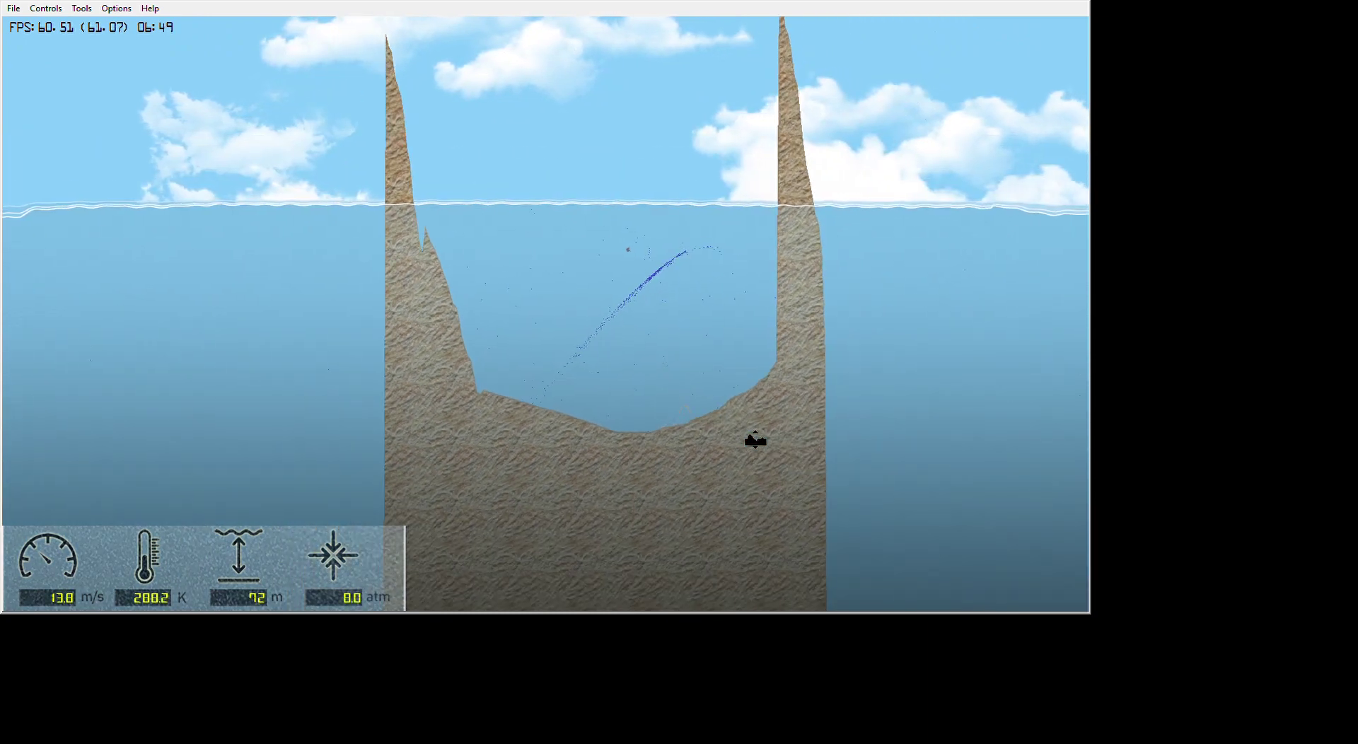
pyautogui.scroll(-2, 753, 440)
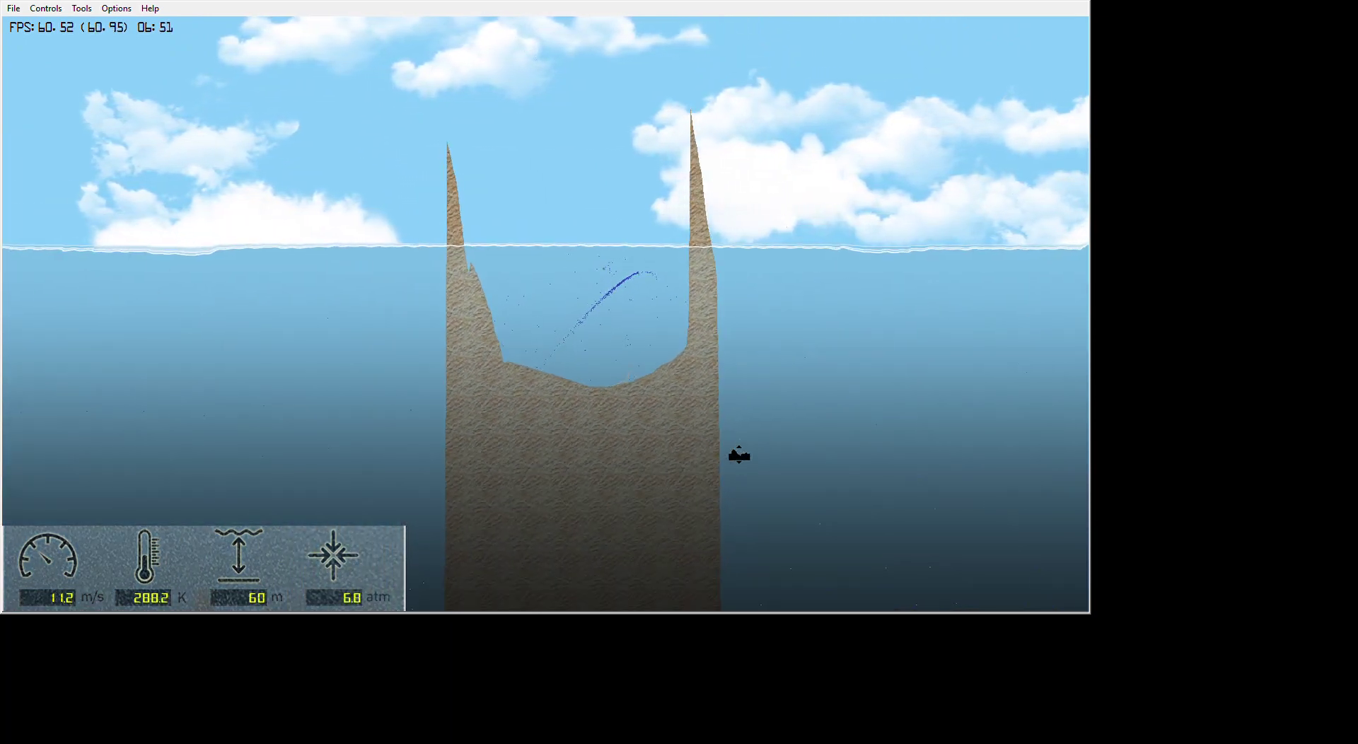